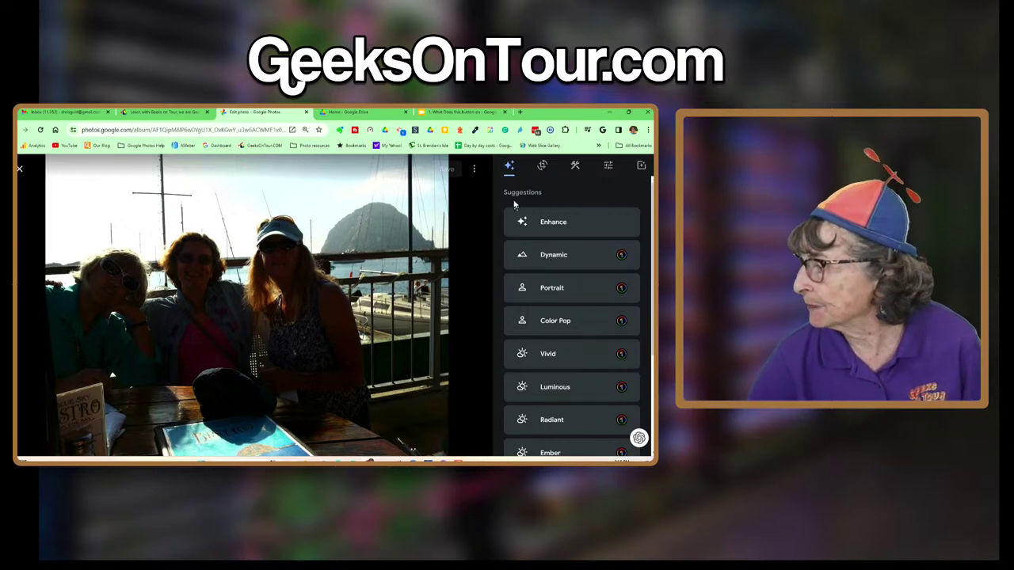
# - Open the Adjust sliders, try Brightness but leave it unchanged, and scroll down to Shadow
pyautogui.click(542, 166)
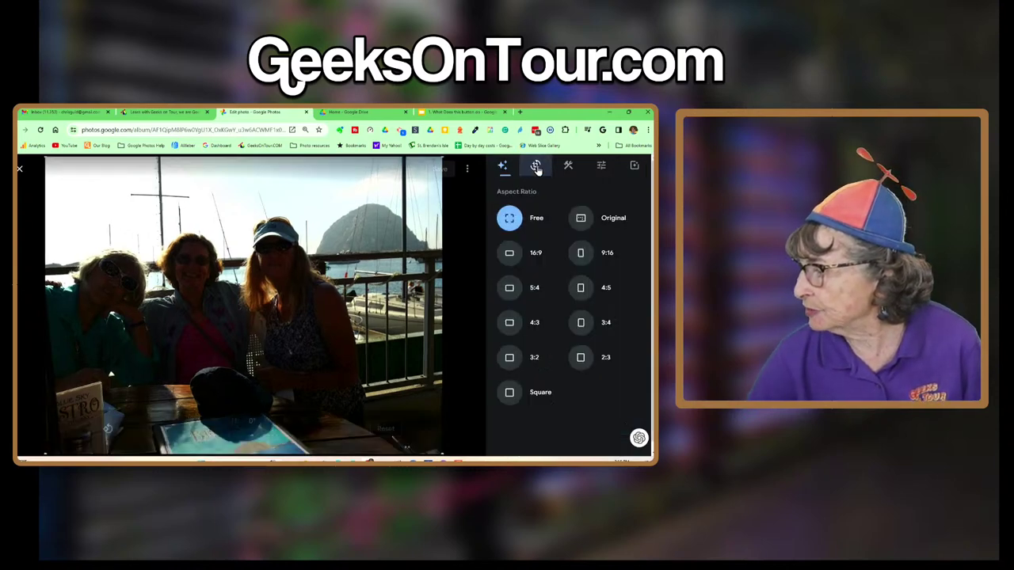
pyautogui.click(574, 166)
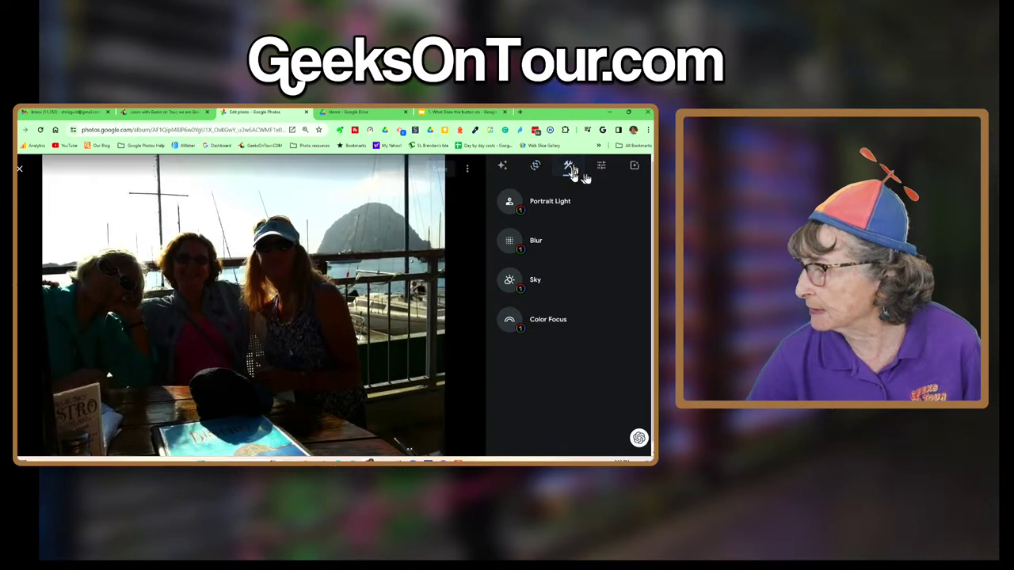
pyautogui.click(602, 167)
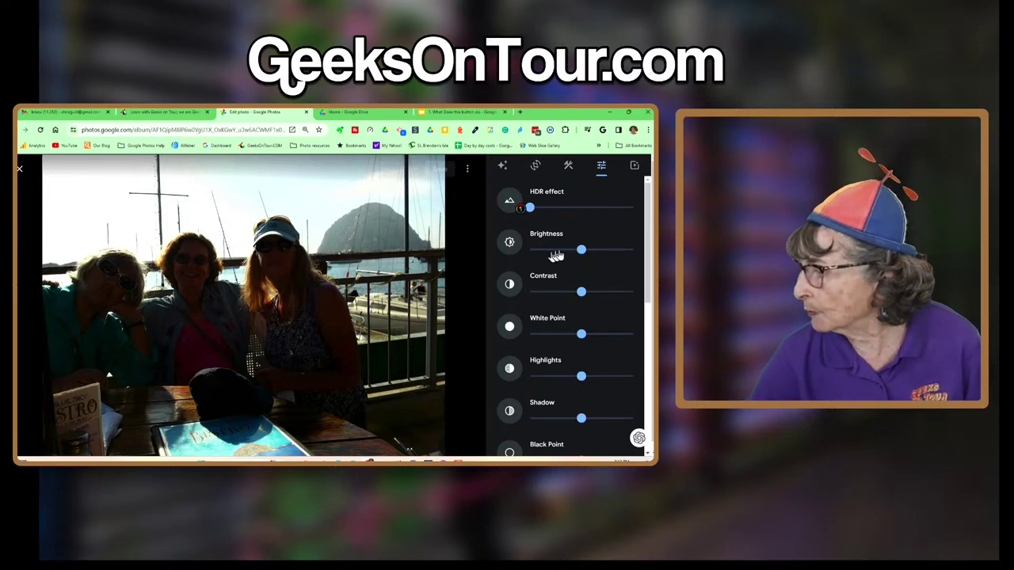
pyautogui.moveTo(579, 250)
pyautogui.mouseDown()
pyautogui.moveTo(611, 250)
pyautogui.moveTo(582, 252)
pyautogui.mouseUp()
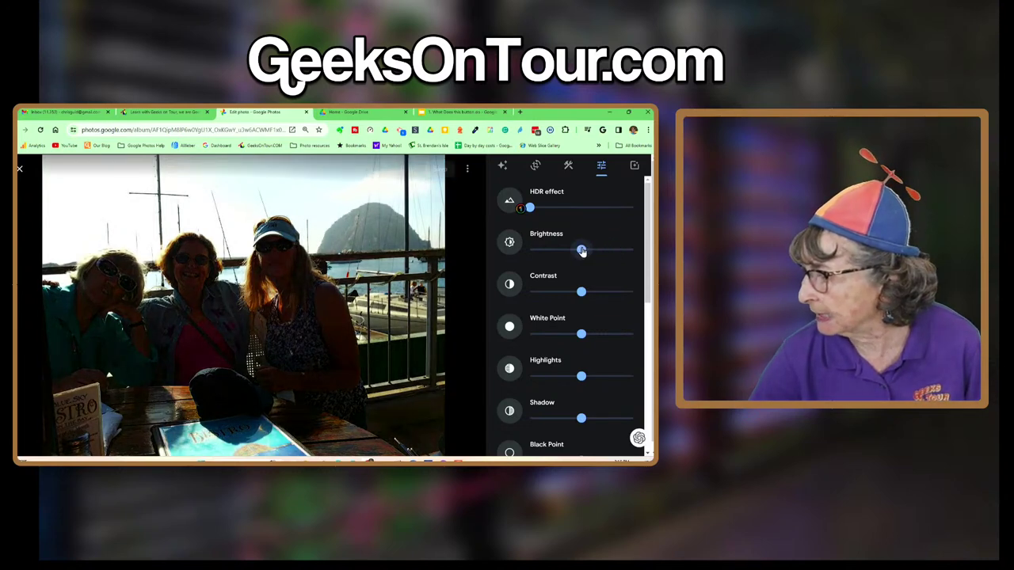
pyautogui.scroll(-1, 536, 348)
pyautogui.scroll(-3, 531, 345)
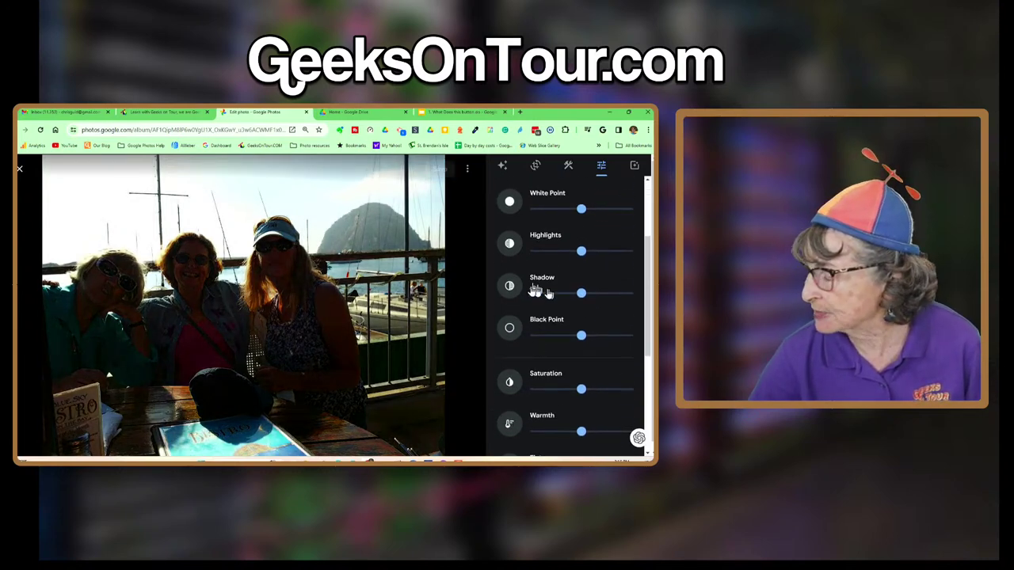
# - Raise and fine-tune Shadow to lighten the backlit faces, then push Pop near its maximum
pyautogui.moveTo(582, 294); pyautogui.dragTo(620, 294)
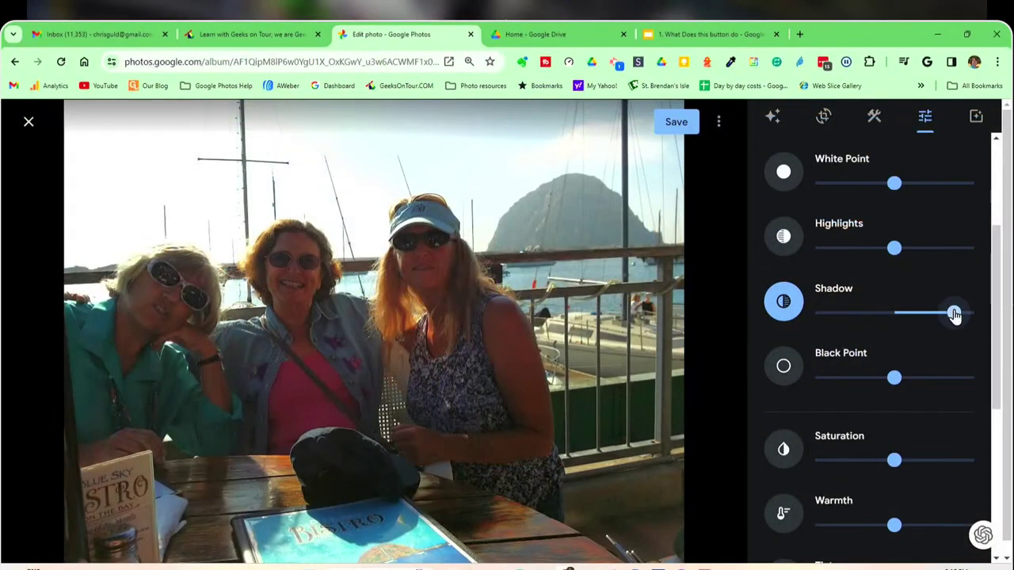
pyautogui.moveTo(954, 316); pyautogui.dragTo(945, 315)
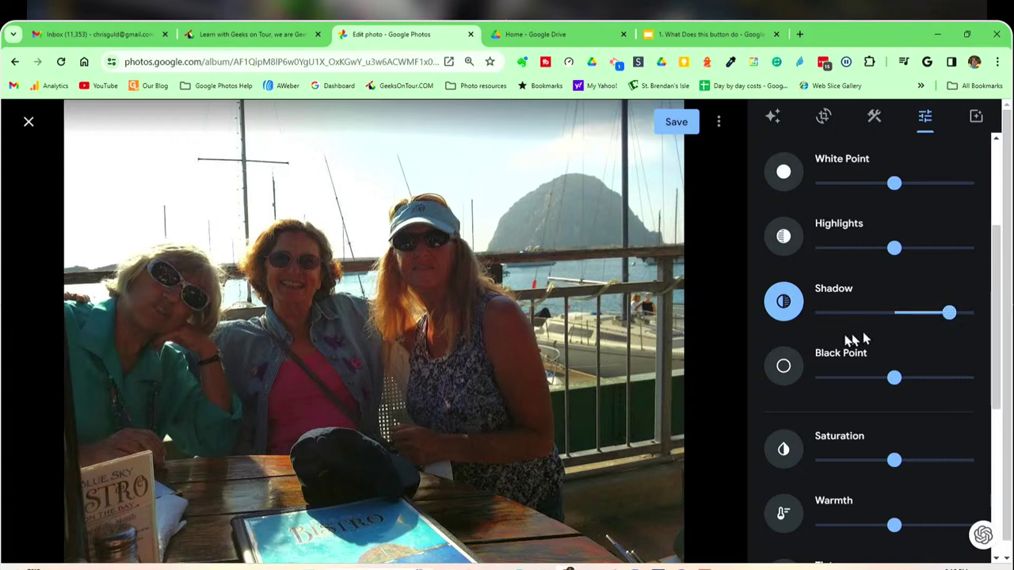
pyautogui.scroll(-3, 840, 361)
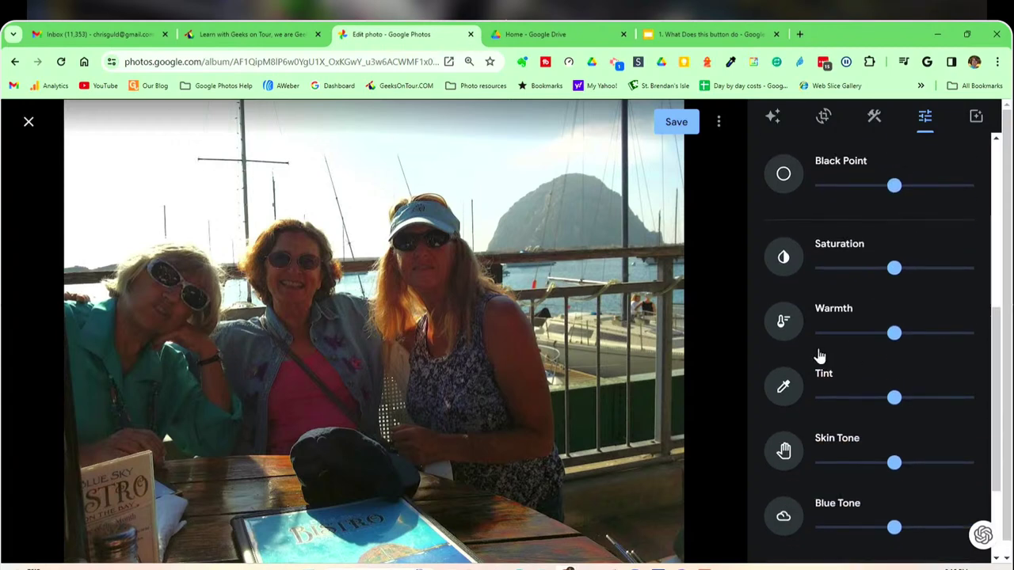
pyautogui.scroll(-2, 819, 356)
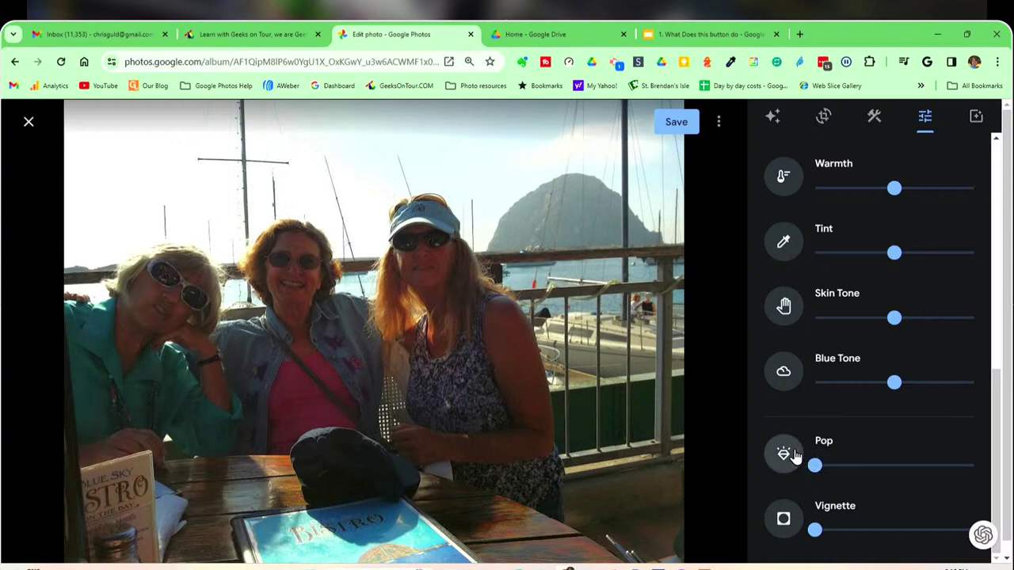
pyautogui.moveTo(815, 468); pyautogui.dragTo(919, 477)
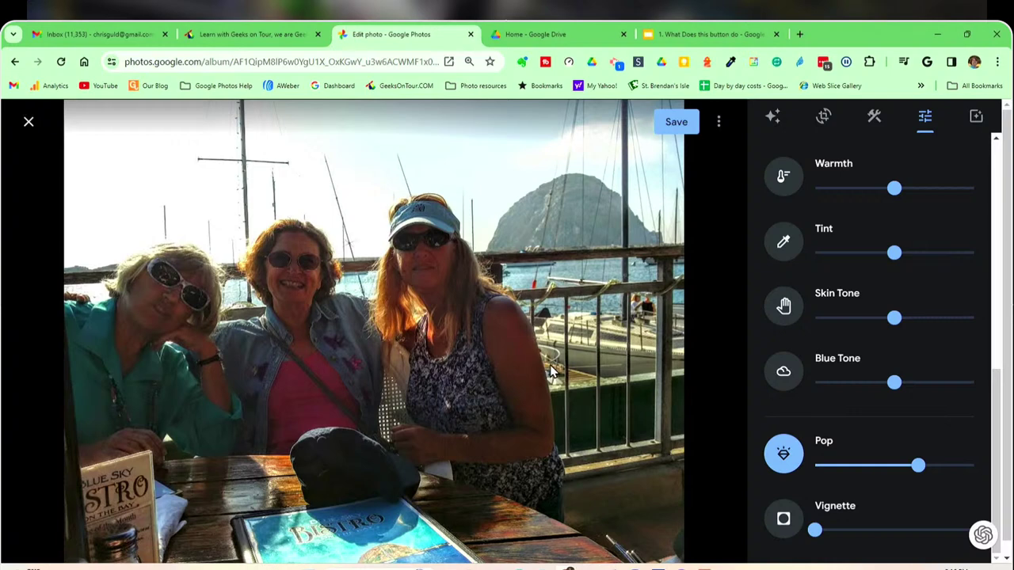
# - Compare against the original Morro Bay photo and drag Shadow to its maximum
pyautogui.click(357, 366)
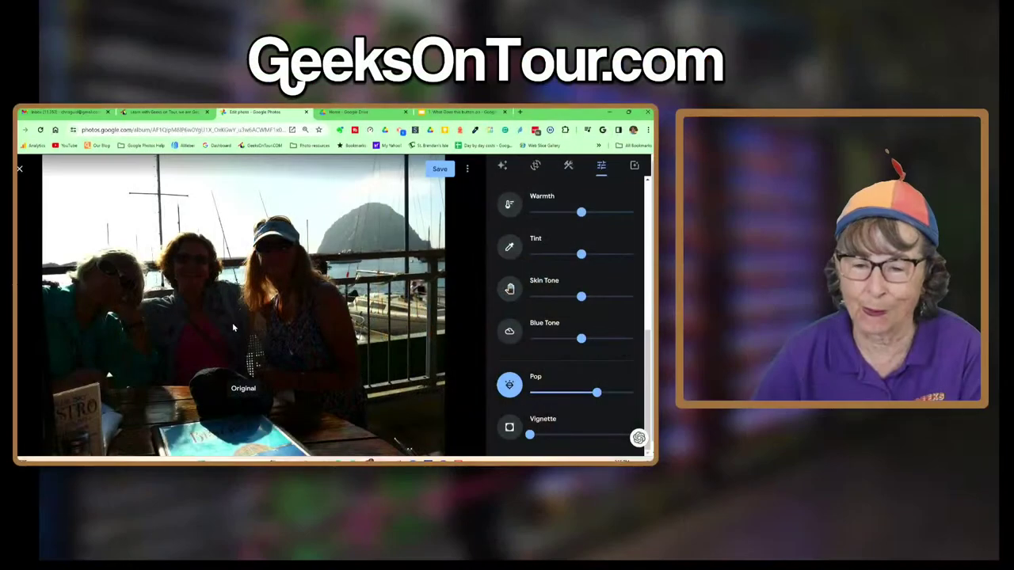
pyautogui.moveTo(232, 322); pyautogui.dragTo(232, 322)
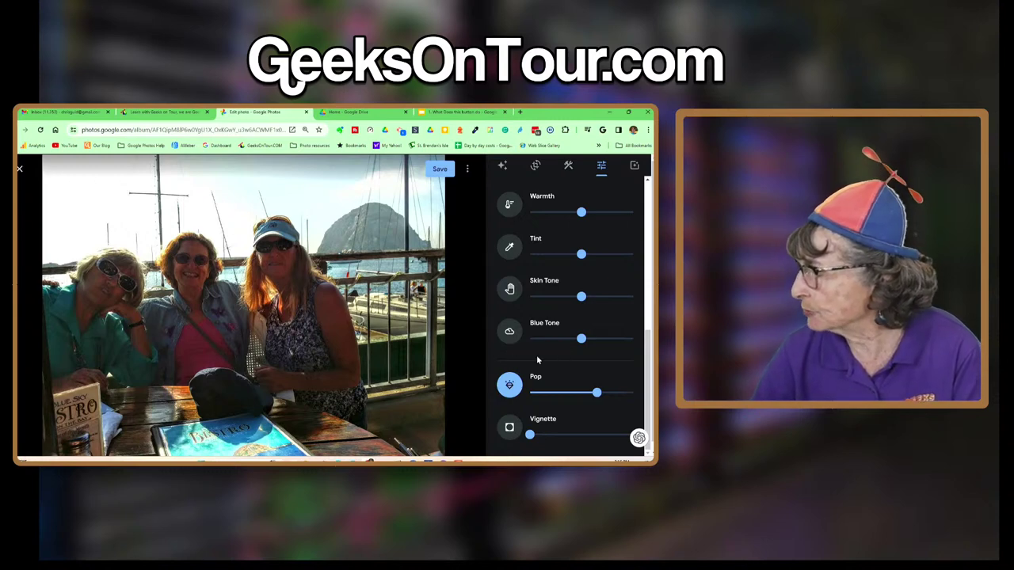
pyautogui.scroll(5, 537, 359)
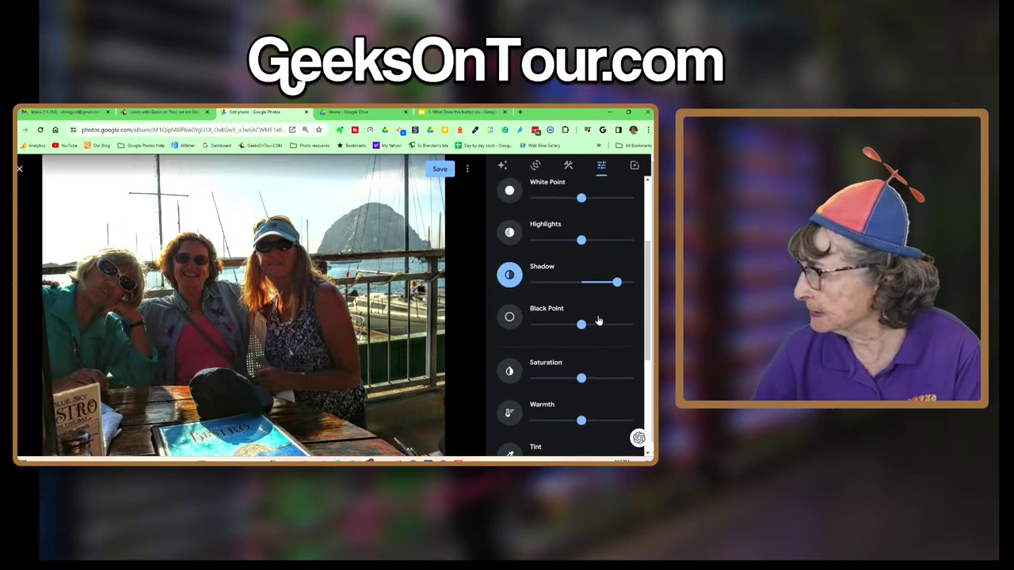
pyautogui.moveTo(614, 283); pyautogui.dragTo(632, 283)
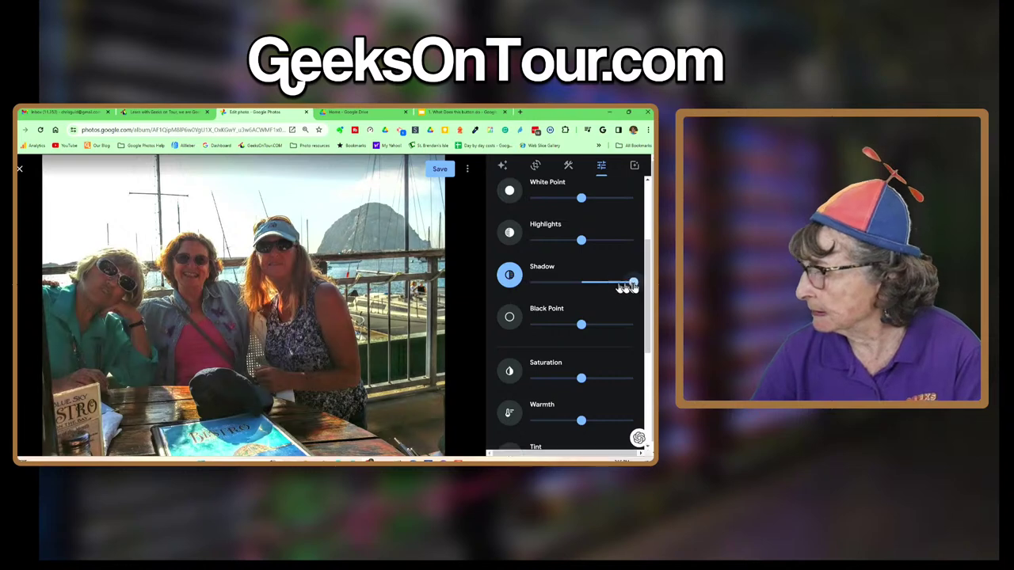
pyautogui.scroll(-2, 555, 349)
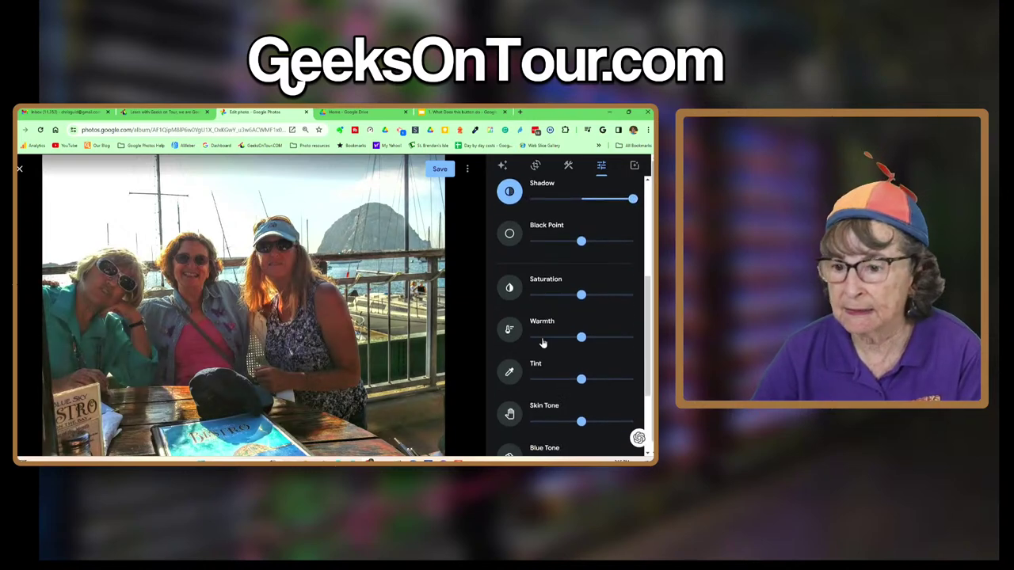
pyautogui.click(256, 337)
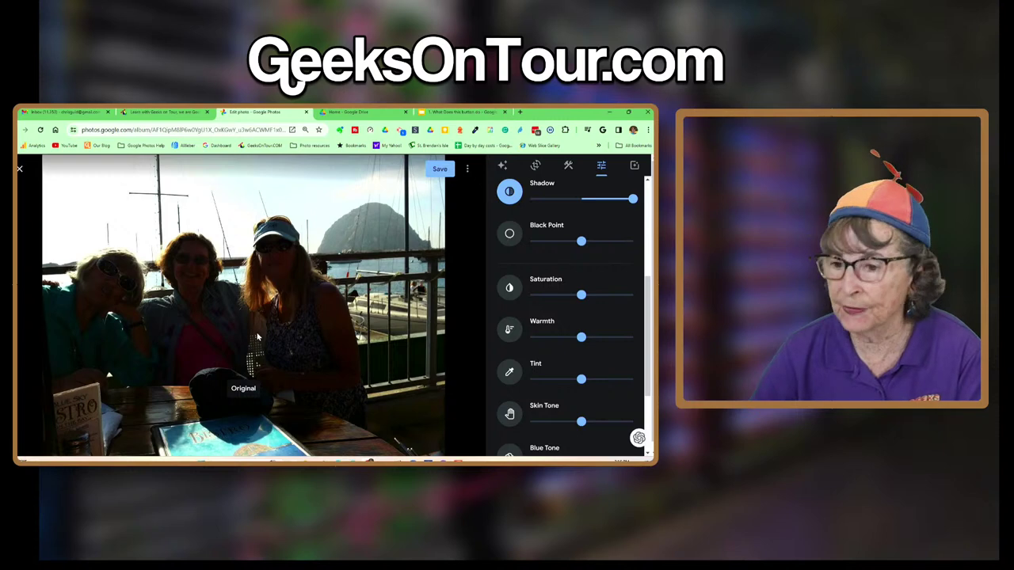
pyautogui.click(257, 337)
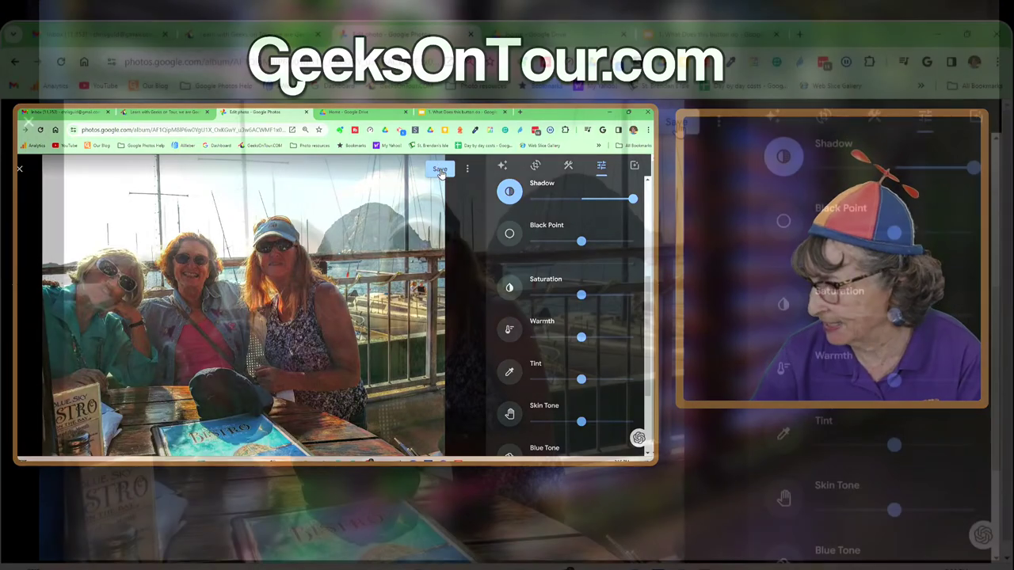
# - Save the Morro Bay edits and present the 'Multiple basic edits' slide as a slideshow
pyautogui.click(440, 172)
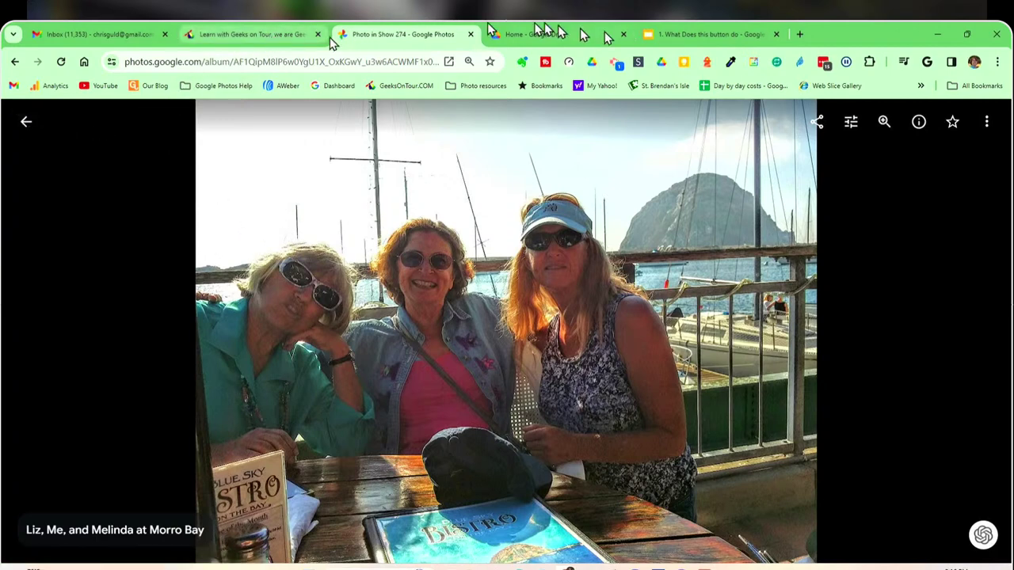
pyautogui.click(661, 36)
pyautogui.click(799, 118)
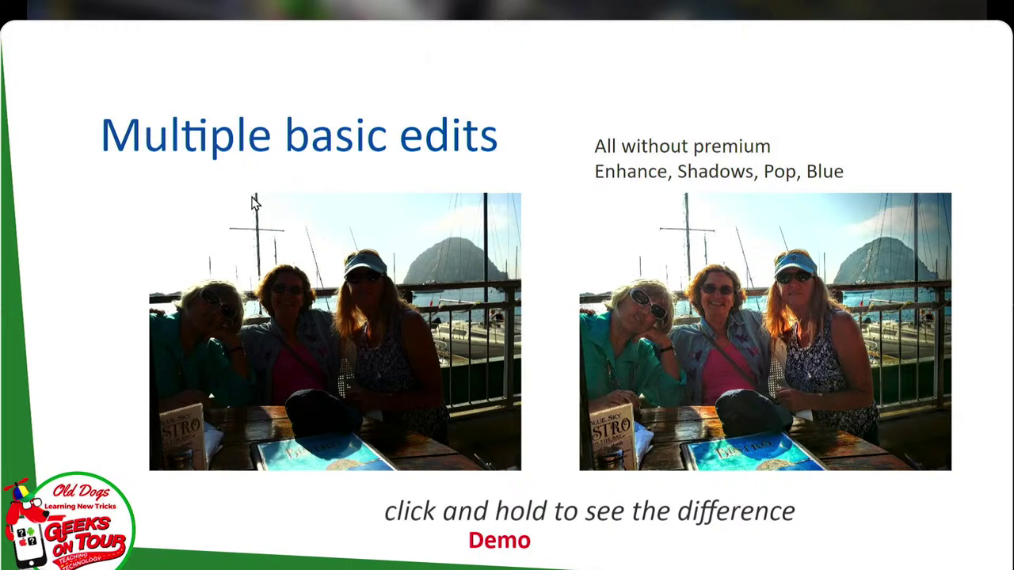
# - Advance to the 'Rotate – Part of Crop' slide, then return to the brightened Morro Bay photo
pyautogui.click(253, 203)
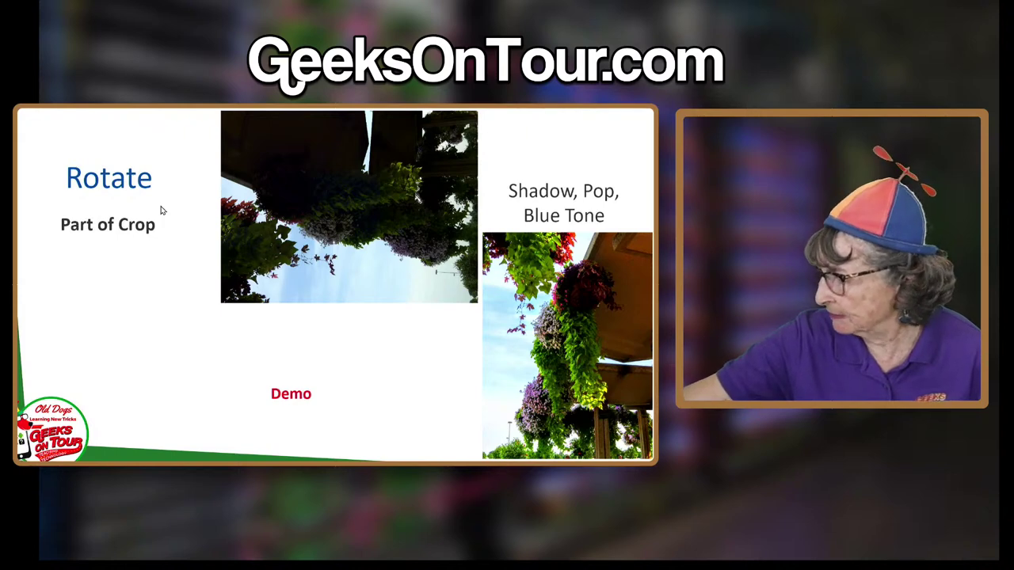
pyautogui.hotkey('alt', 'Tab')
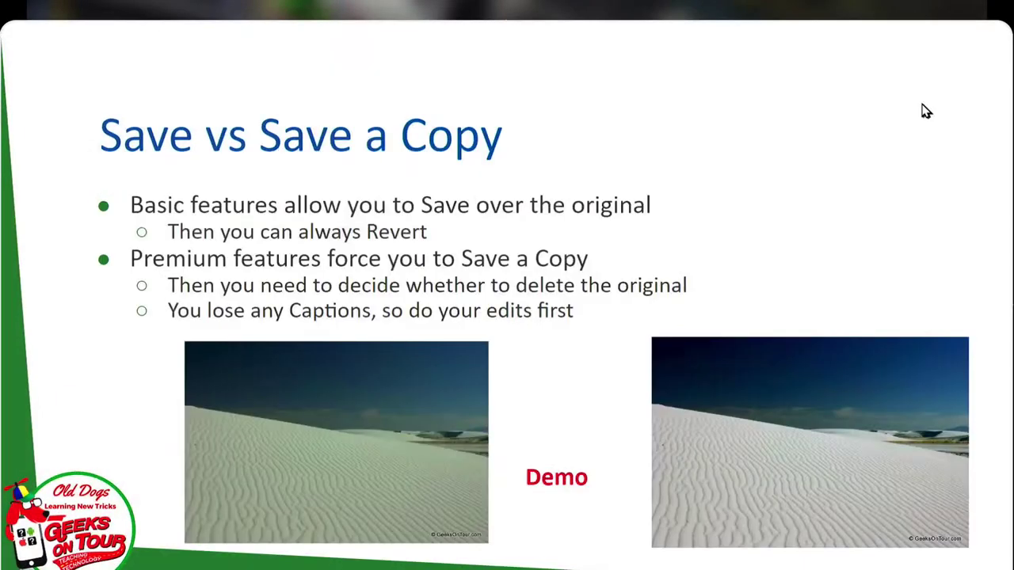
pyautogui.press('Escape')
pyautogui.click(419, 34)
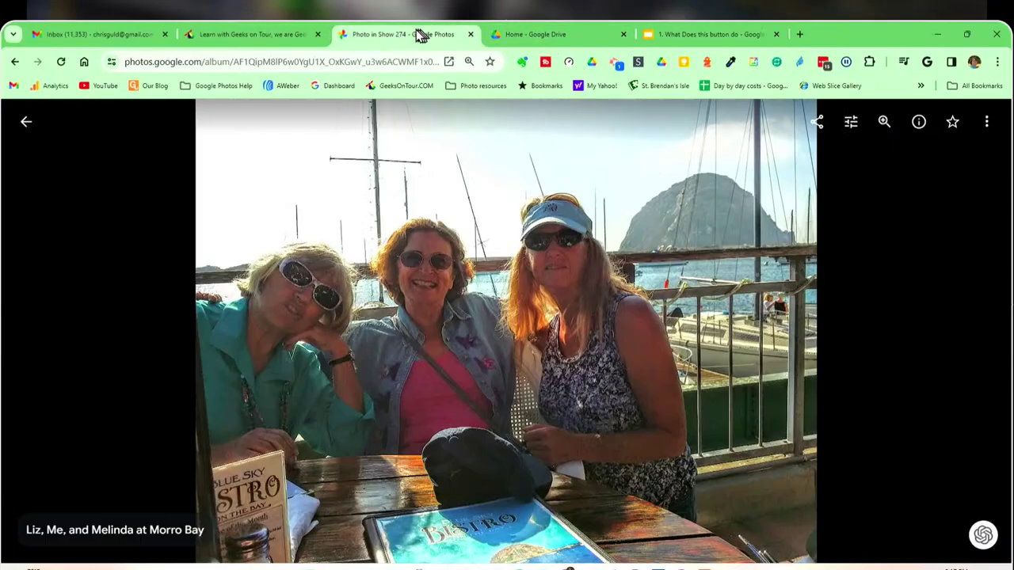
# - Go back to the Show 274 album and open the hanging-flower photo in the editor
pyautogui.click(26, 124)
pyautogui.click(443, 372)
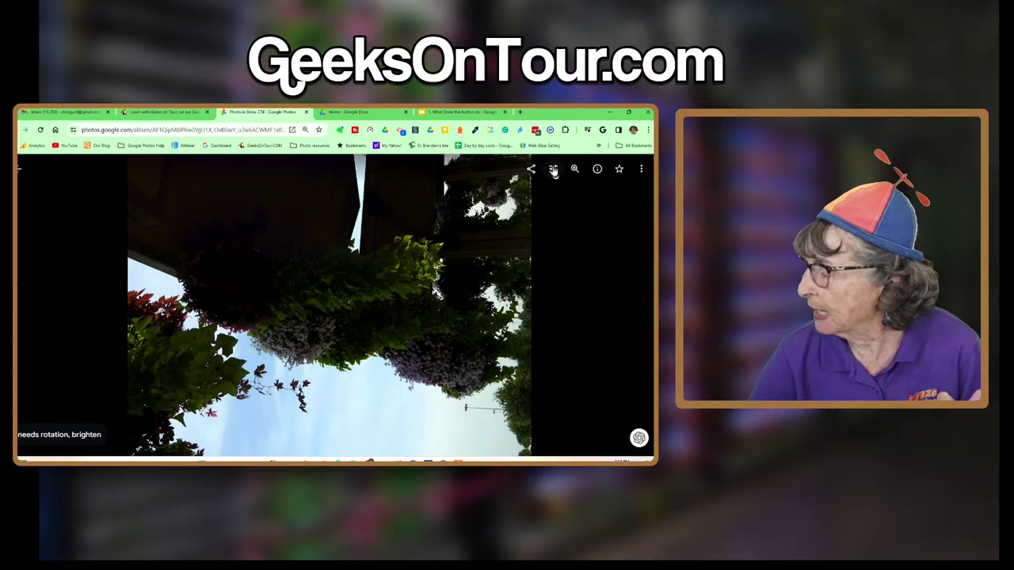
pyautogui.click(553, 169)
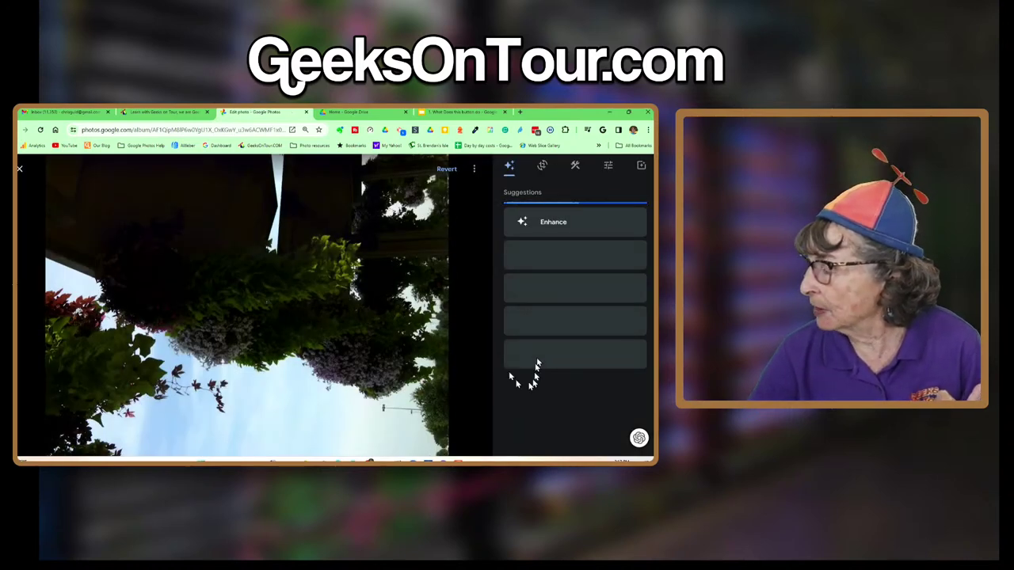
# - Rotate the hanging-flower photo three quarter turns so it stands upright in portrait
pyautogui.click(543, 166)
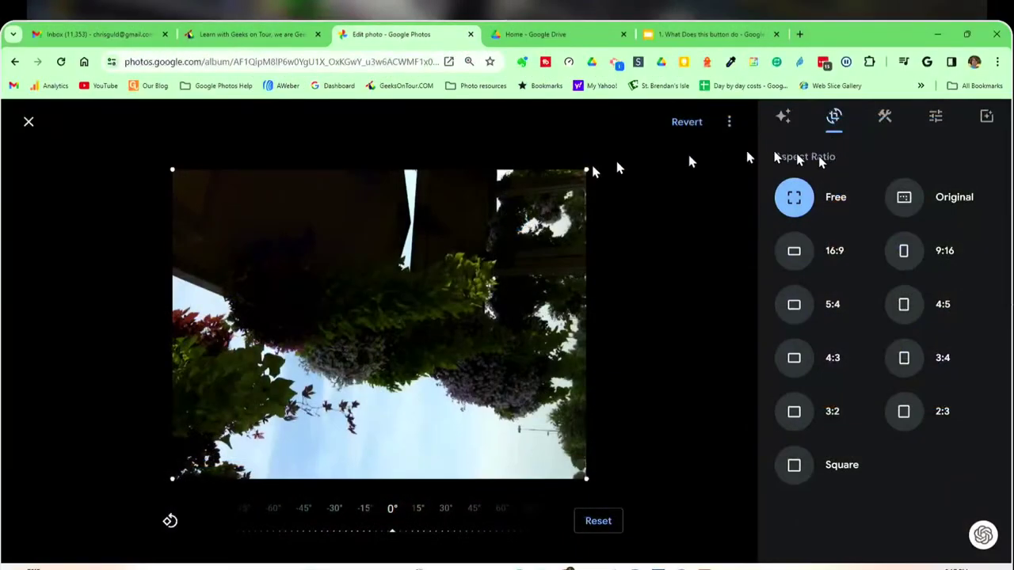
pyautogui.click(170, 523)
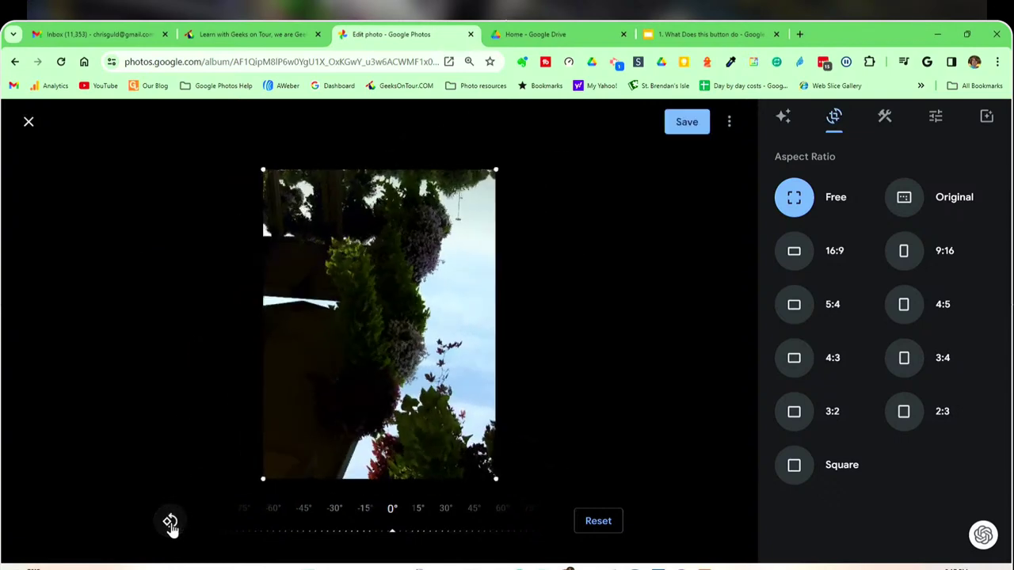
pyautogui.click(170, 523)
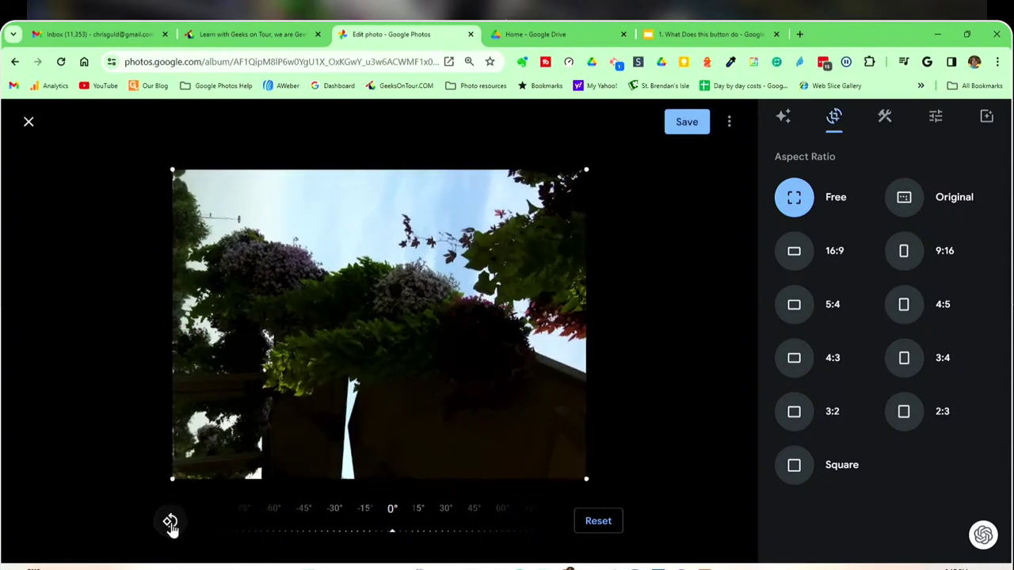
pyautogui.click(170, 523)
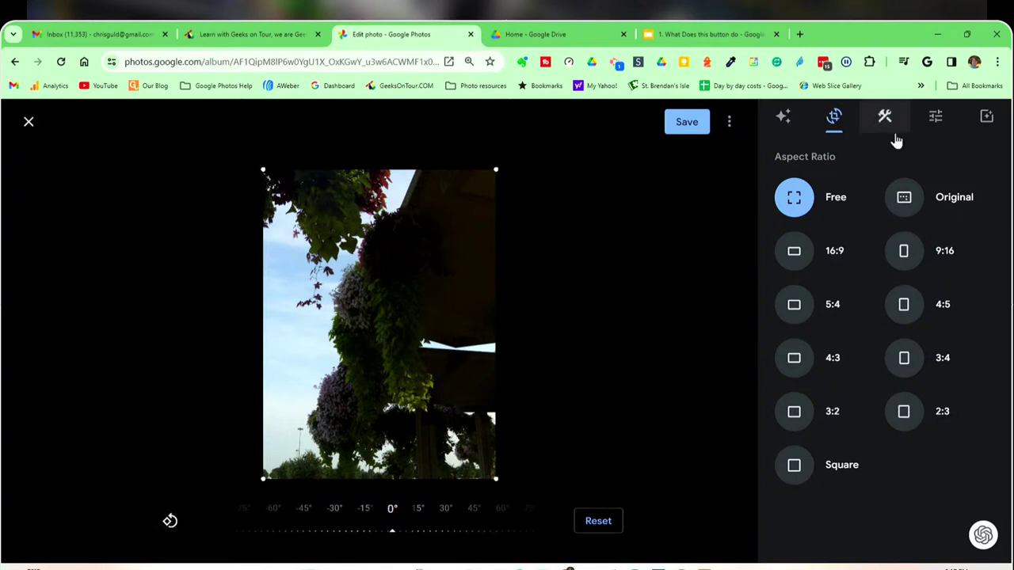
# - Preview the Dynamic and Vivid suggestions, remove both, then switch to the Adjust sliders
pyautogui.click(783, 119)
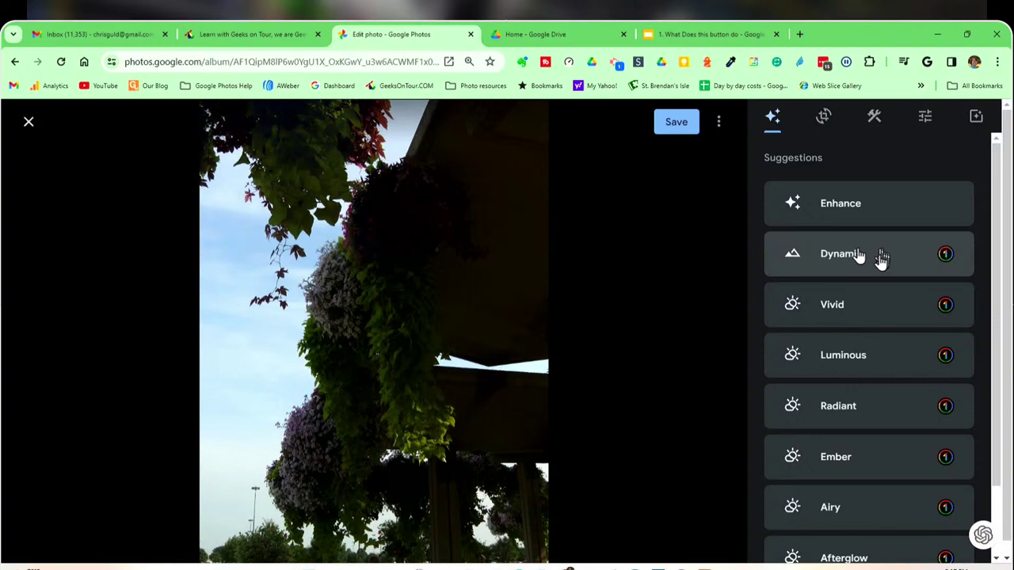
pyautogui.click(879, 258)
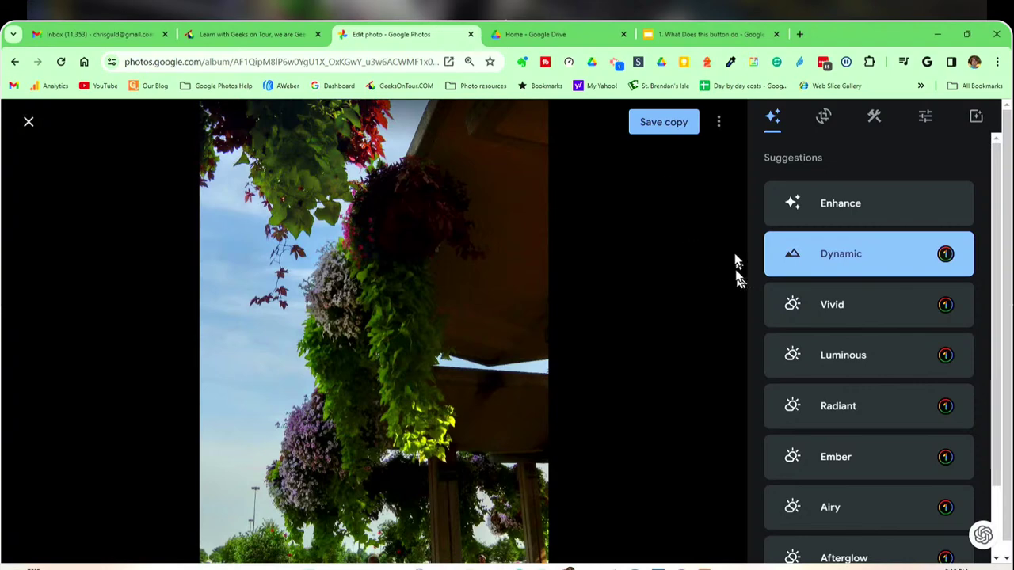
pyautogui.click(875, 269)
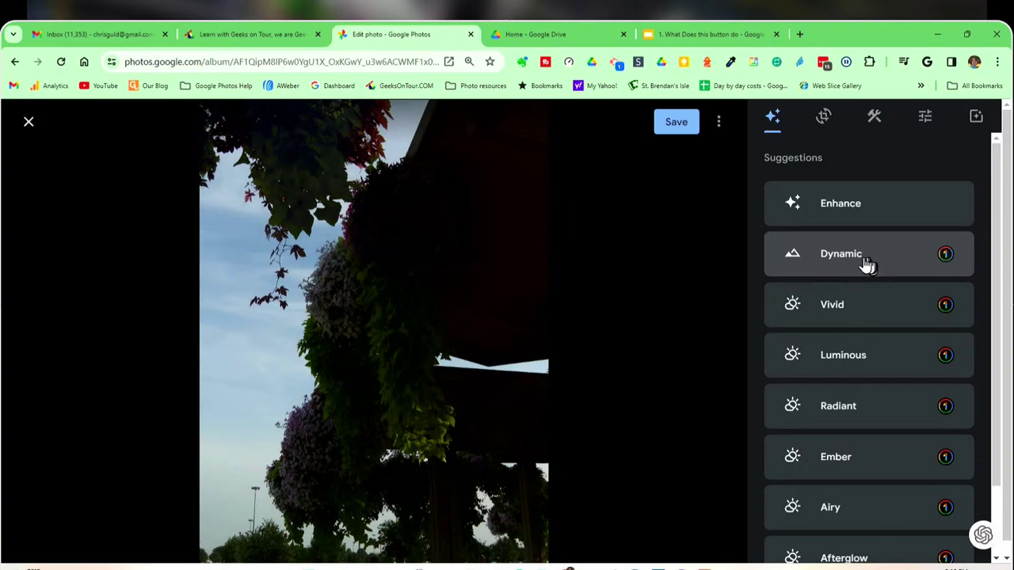
pyautogui.click(839, 311)
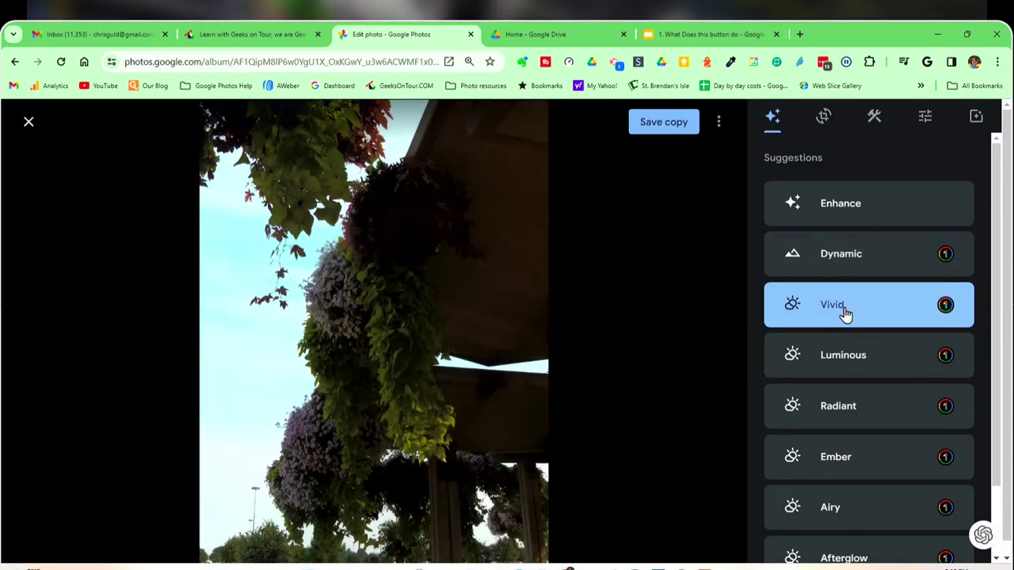
pyautogui.click(846, 315)
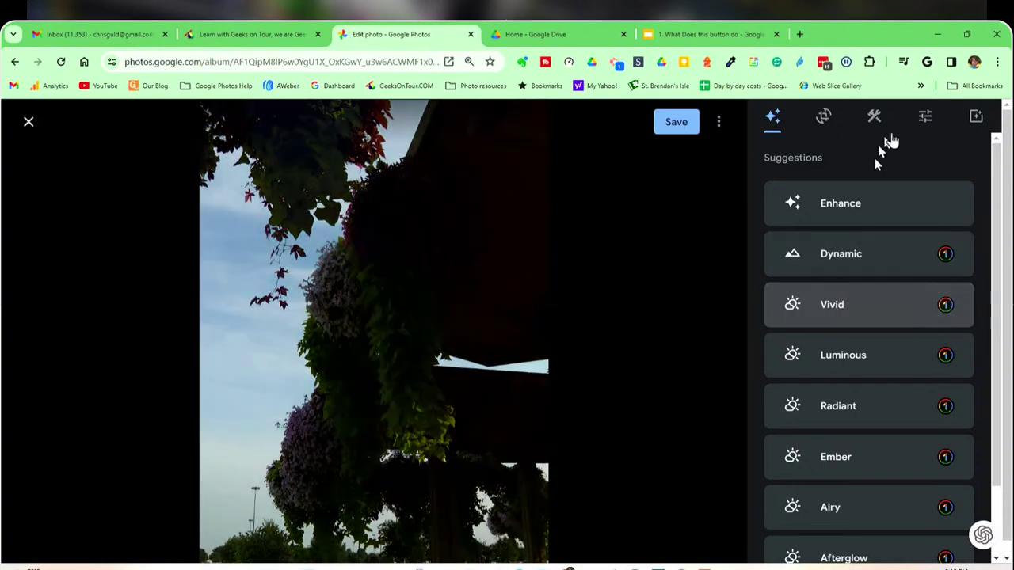
pyautogui.click(924, 119)
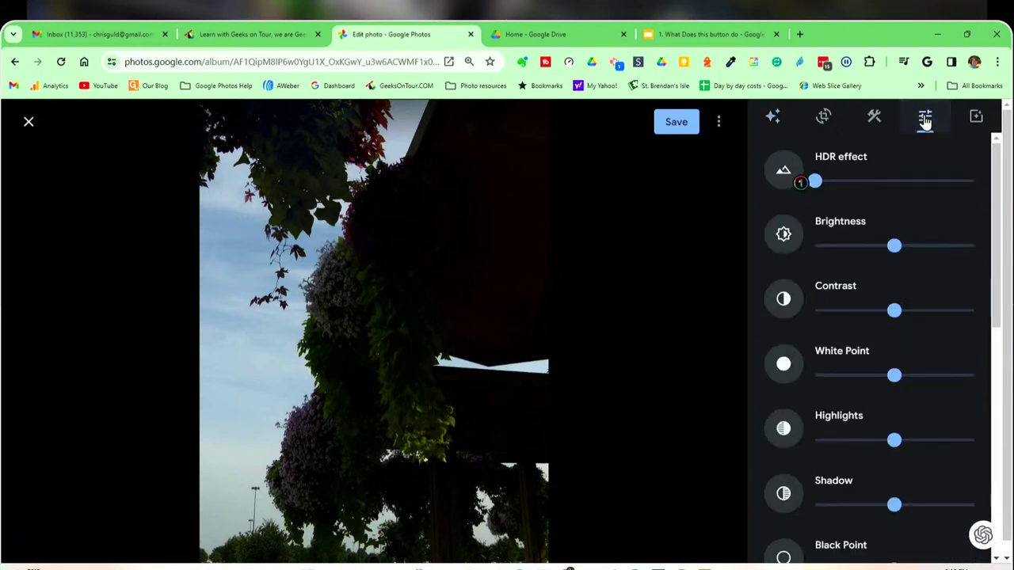
# - Drag Shadow right, then set Pop and Blue Tone close to maximum on the flower photo
pyautogui.scroll(-2, 865, 362)
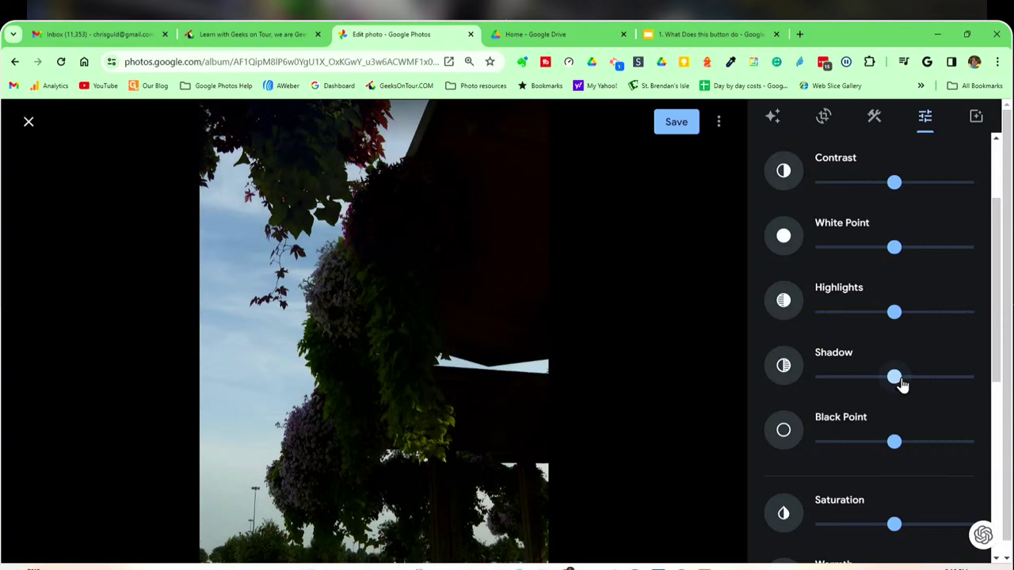
pyautogui.moveTo(899, 383); pyautogui.dragTo(963, 388)
pyautogui.scroll(-4, 867, 402)
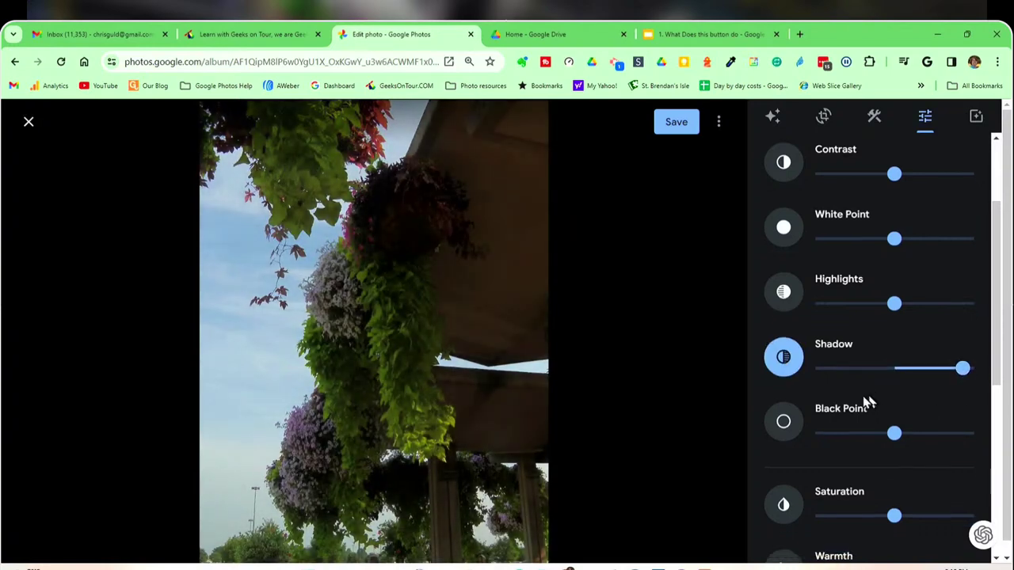
pyautogui.scroll(-2, 858, 410)
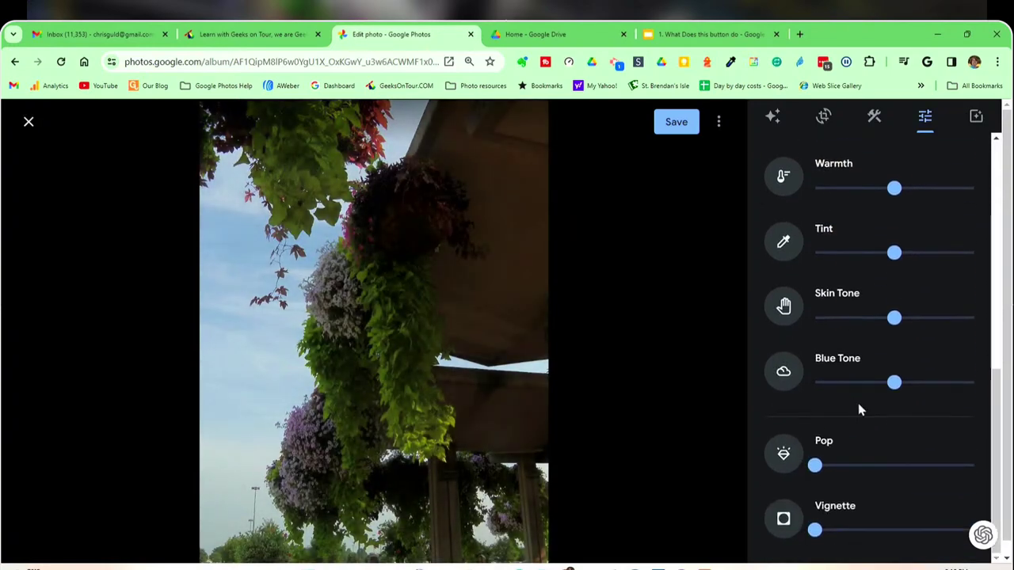
pyautogui.moveTo(822, 473); pyautogui.dragTo(958, 478)
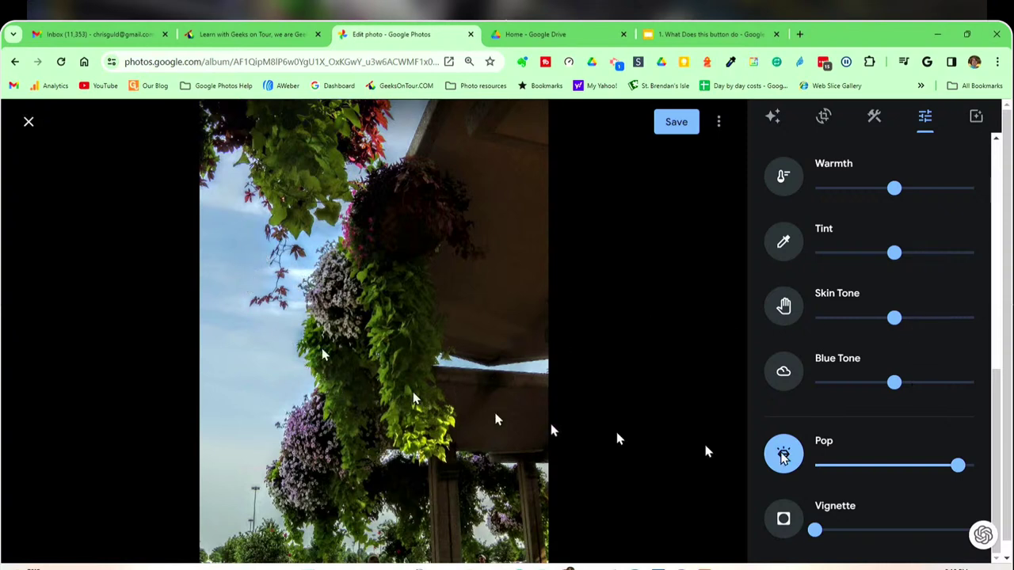
pyautogui.moveTo(895, 385); pyautogui.dragTo(960, 388)
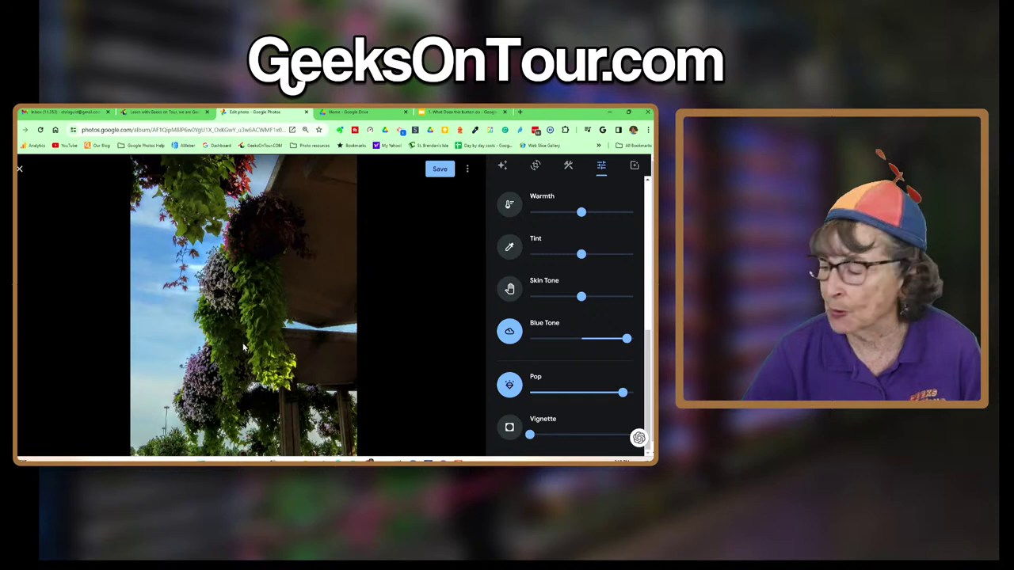
# - Save the upright flower photo and present the 'Save vs Save a Copy' slide full-screen
pyautogui.click(440, 169)
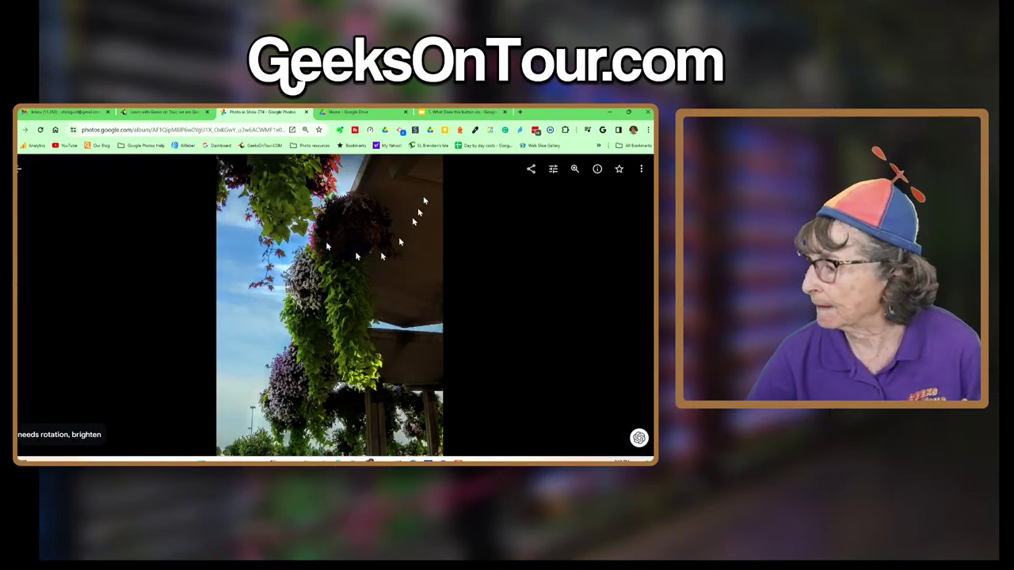
pyautogui.click(450, 112)
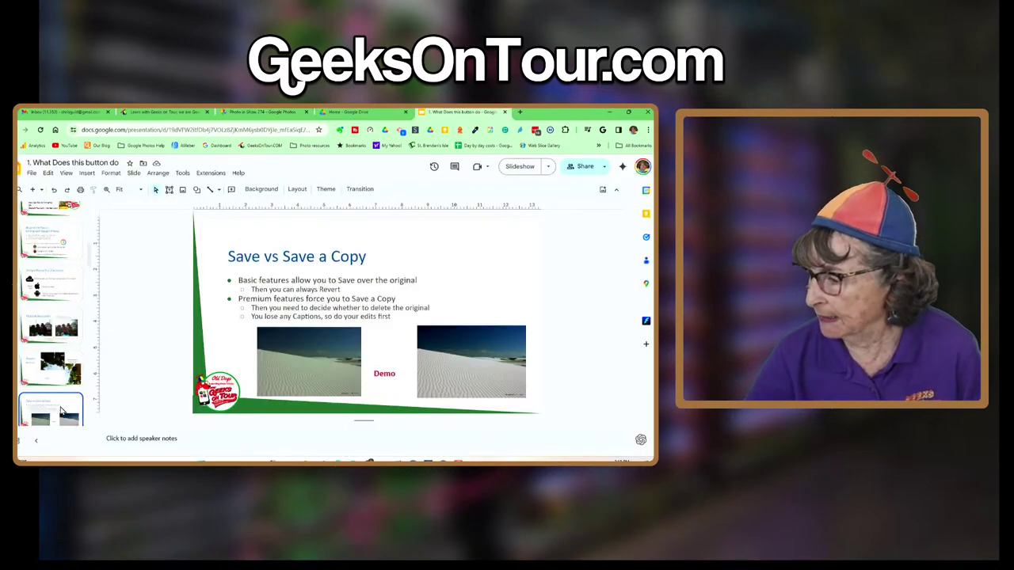
pyautogui.click(516, 170)
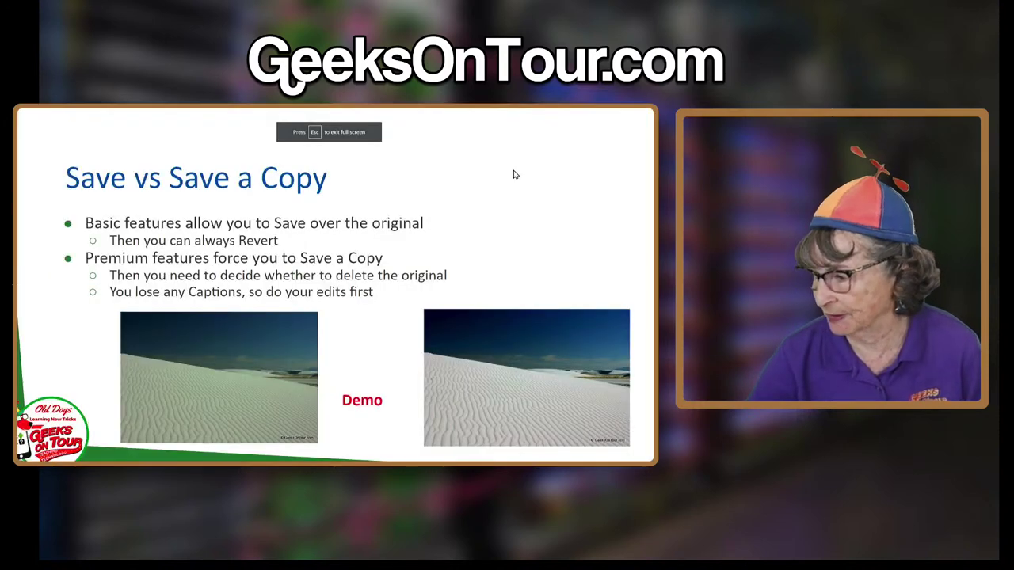